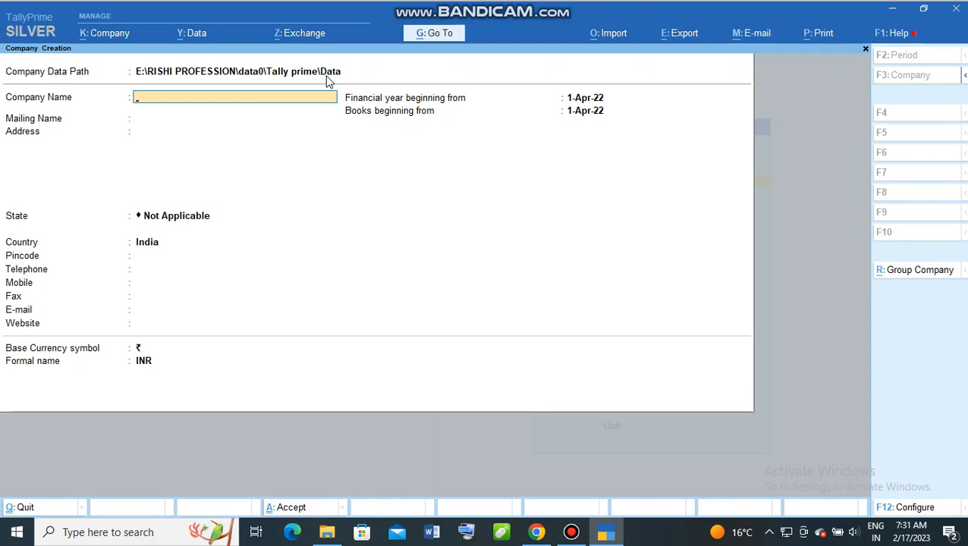
Step: Name the company Abc Ltd, keep the matching mailing name, enter the address and choose Jharkhand
{"action": "type", "text": "Abc Ltd"}
{"action": "key", "text": "Return"}
{"action": "key", "text": "Return"}
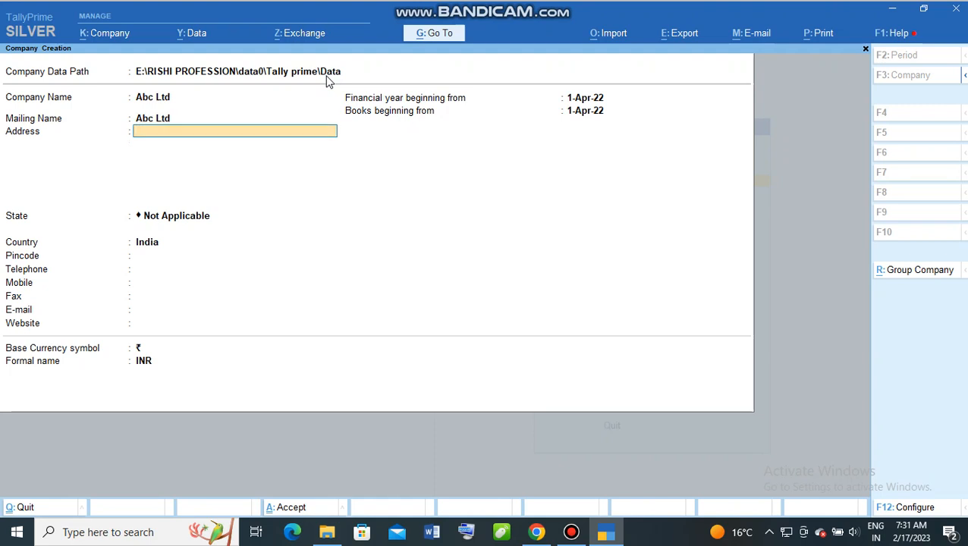
{"action": "type", "text": "Hazaribagh"}
{"action": "key", "text": "Return"}
{"action": "key", "text": "Return"}
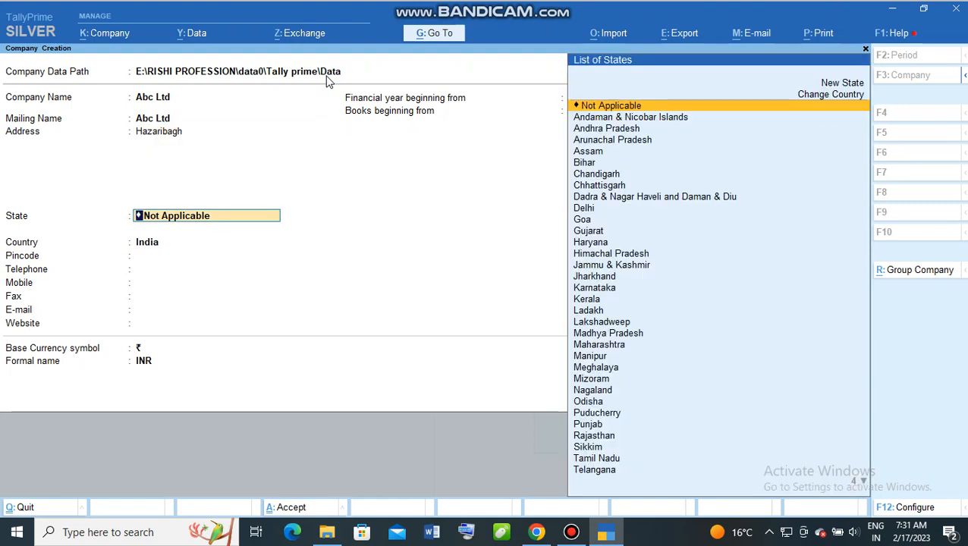
{"action": "type", "text": "Jh"}
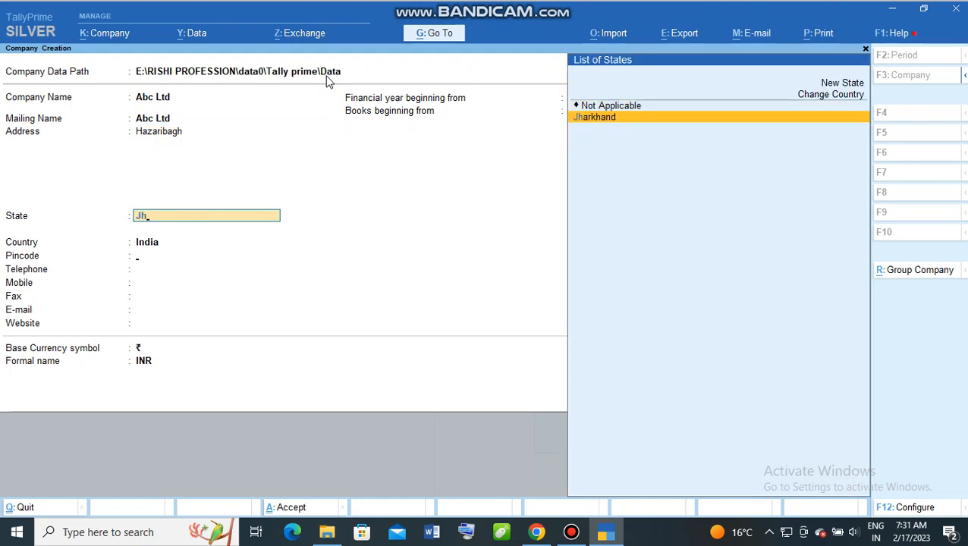
{"action": "key", "text": "Return"}
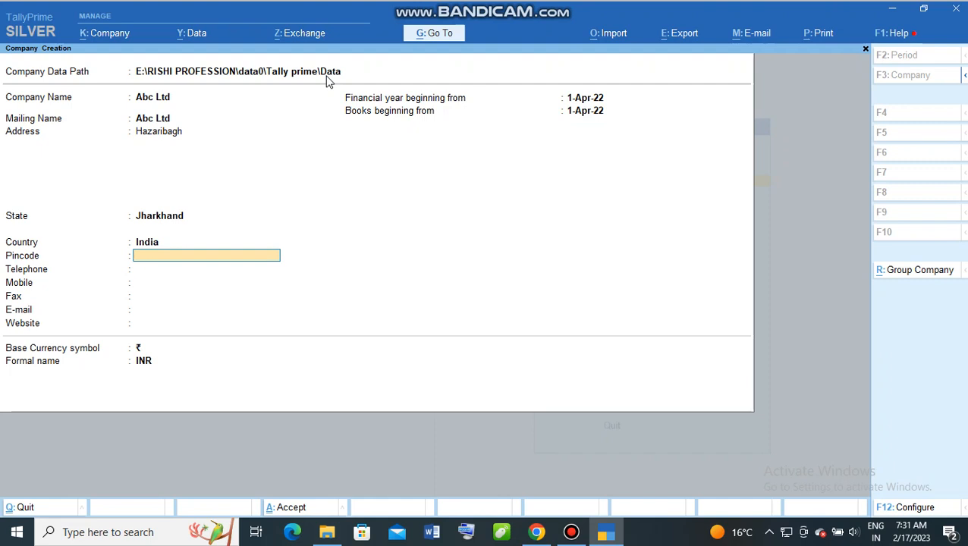
Step: Skip the pincode and enter the company's telephone number, mobile number and e-mail address
{"action": "key", "text": "Return"}
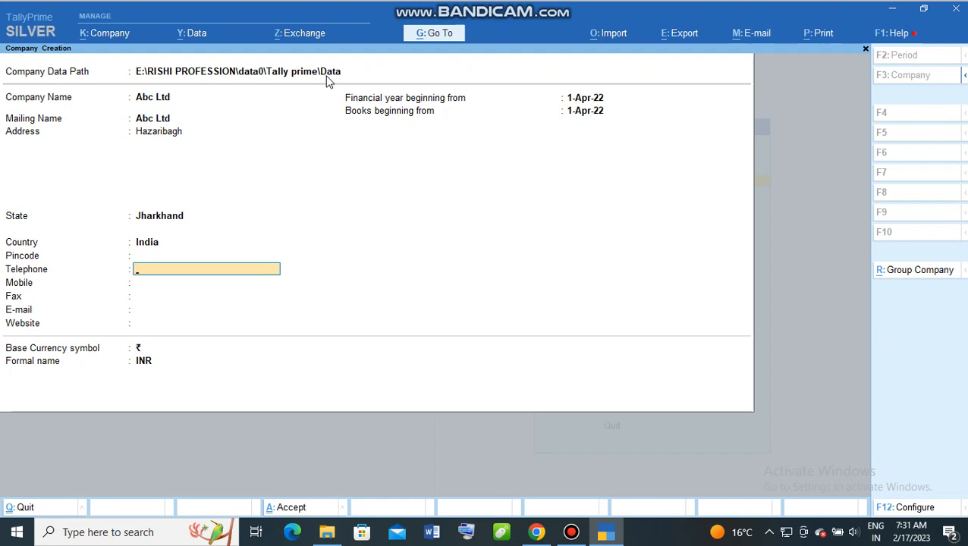
{"action": "key", "text": "Return"}
{"action": "type", "text": "987"}
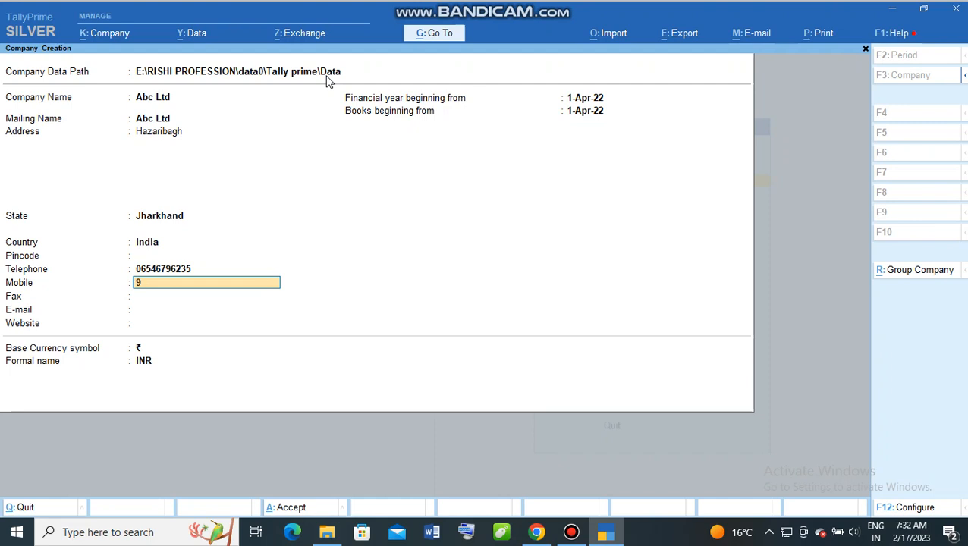
{"action": "key", "text": "BackSpace"}
{"action": "key", "text": "BackSpace"}
{"action": "key", "text": "BackSpace"}
{"action": "key", "text": "Return"}
{"action": "key", "text": "Return"}
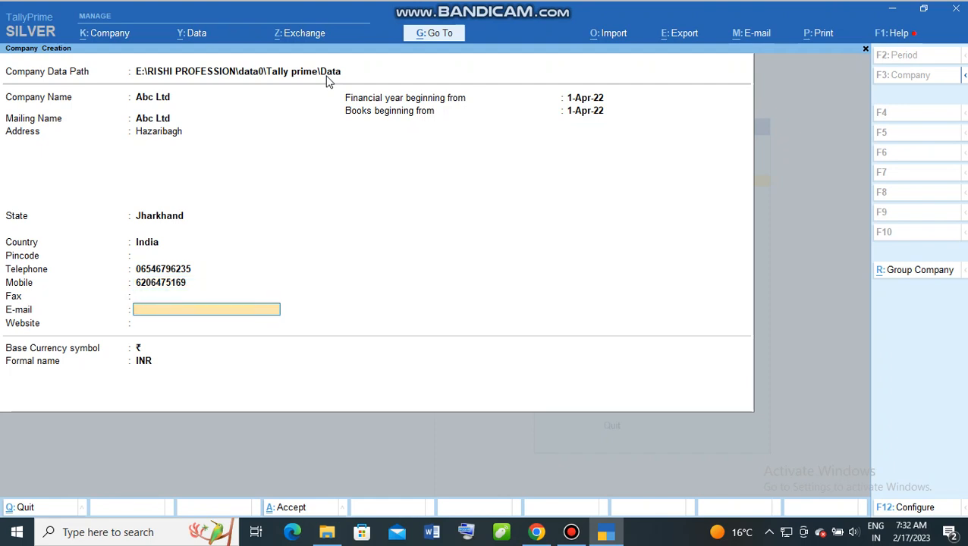
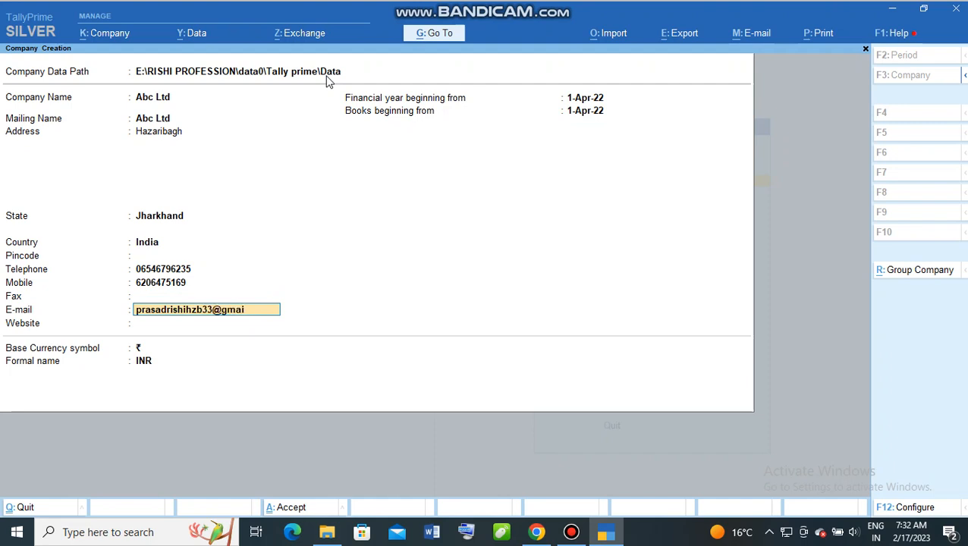
Step: Confirm the e-mail, start the books from 30-Jun-22 and accept the default currency settings
{"action": "key", "text": "Return"}
{"action": "key", "text": "Return"}
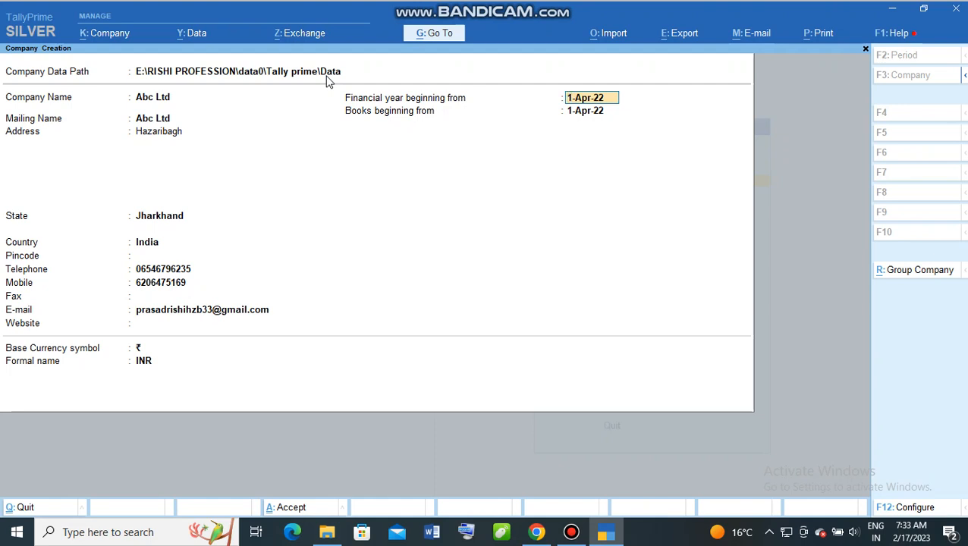
{"action": "key", "text": "Return"}
{"action": "type", "text": "30"}
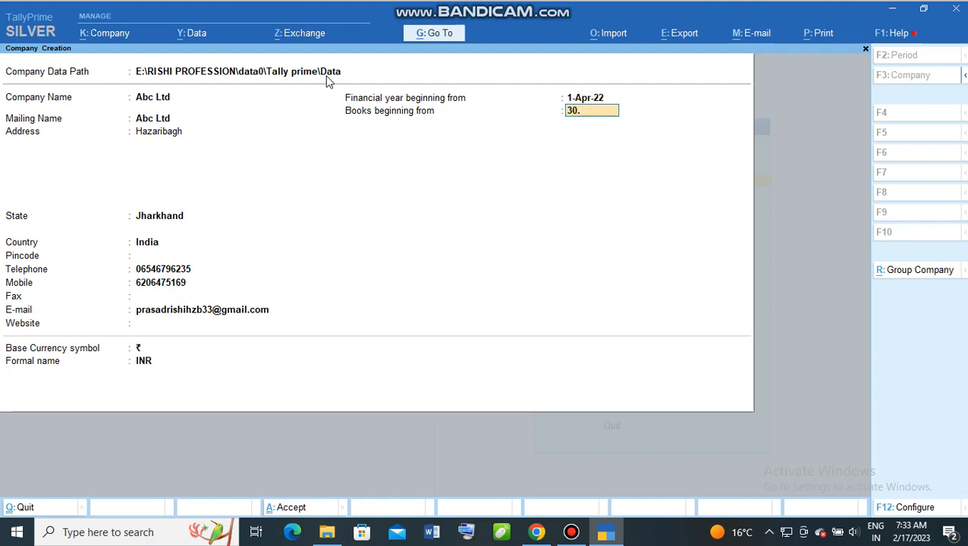
{"action": "type", "text": ".6"}
{"action": "key", "text": "Return"}
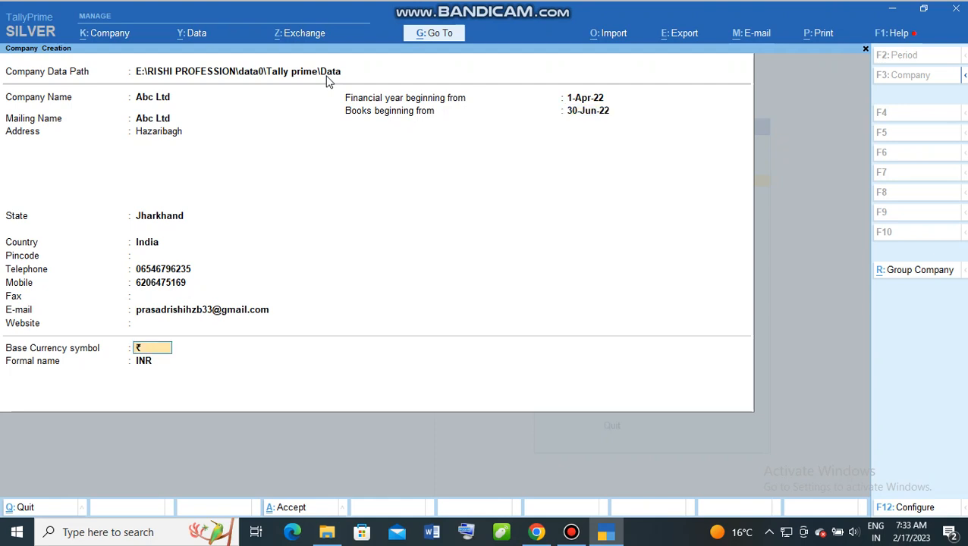
{"action": "key", "text": "Return"}
{"action": "key", "text": "Return"}
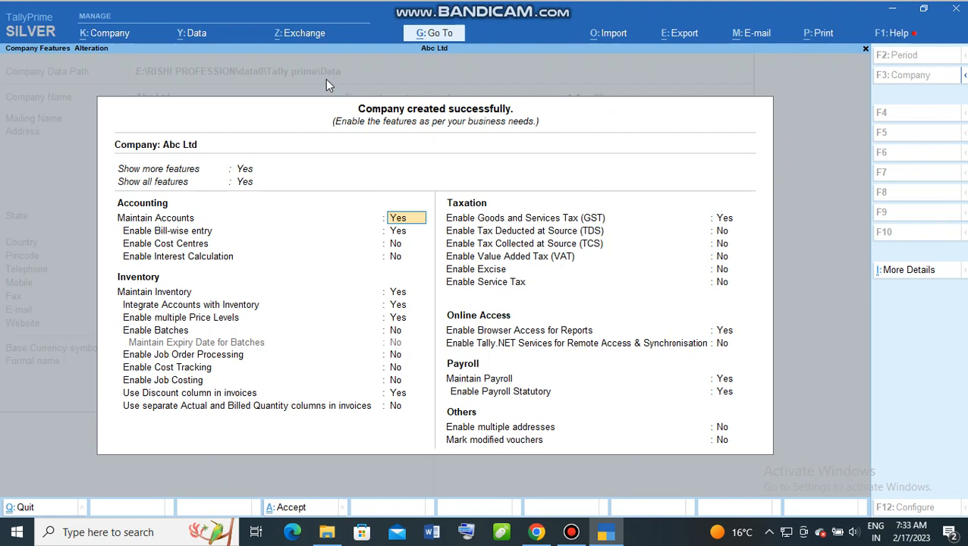
Step: Pass the accounting and inventory features unchanged and keep GST enabled
{"action": "key", "text": "Return"}
{"action": "key", "text": "Return"}
{"action": "key", "text": "Return"}
{"action": "key", "text": "Return"}
{"action": "key", "text": "Return"}
{"action": "key", "text": "Return"}
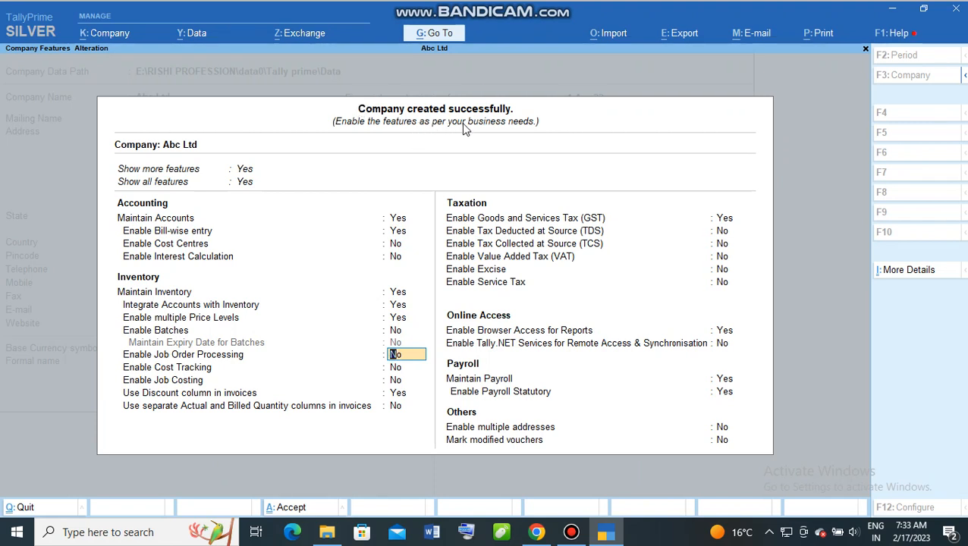
{"action": "key", "text": "Return"}
{"action": "key", "text": "Return"}
{"action": "key", "text": "Return"}
{"action": "key", "text": "Return"}
{"action": "key", "text": "Return"}
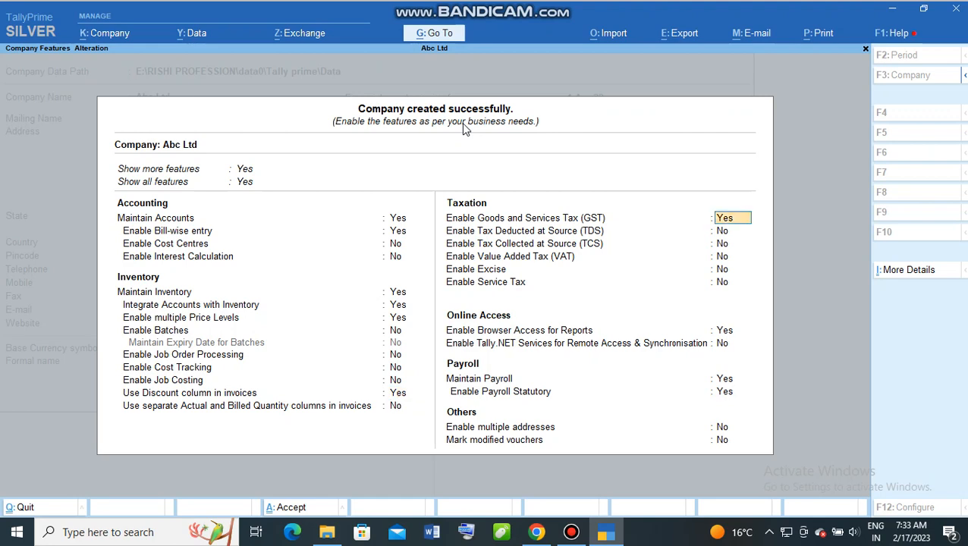
{"action": "key", "text": "Return"}
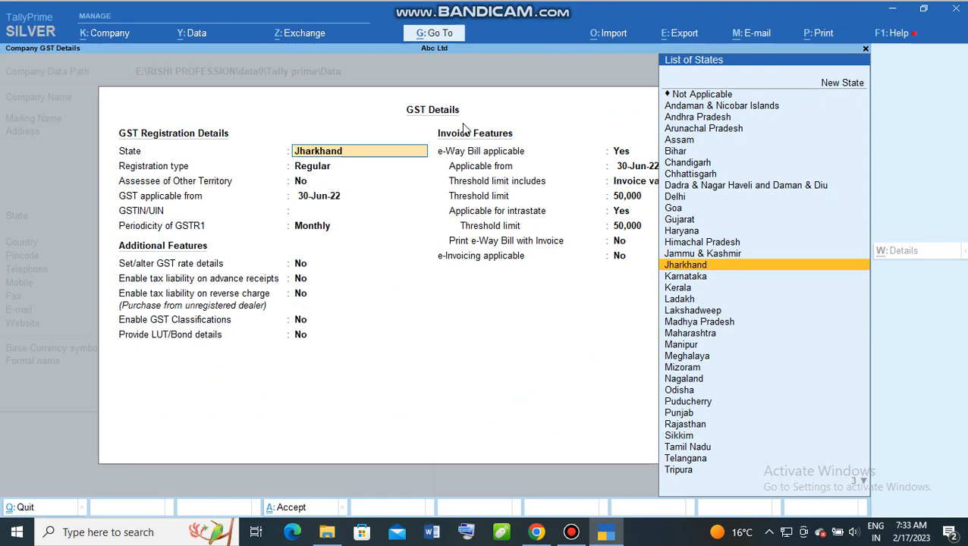
Step: Leave the GST Details form without saving, then reopen it from the GST setting
{"action": "key", "text": "BackSpace"}
{"action": "key", "text": "Escape"}
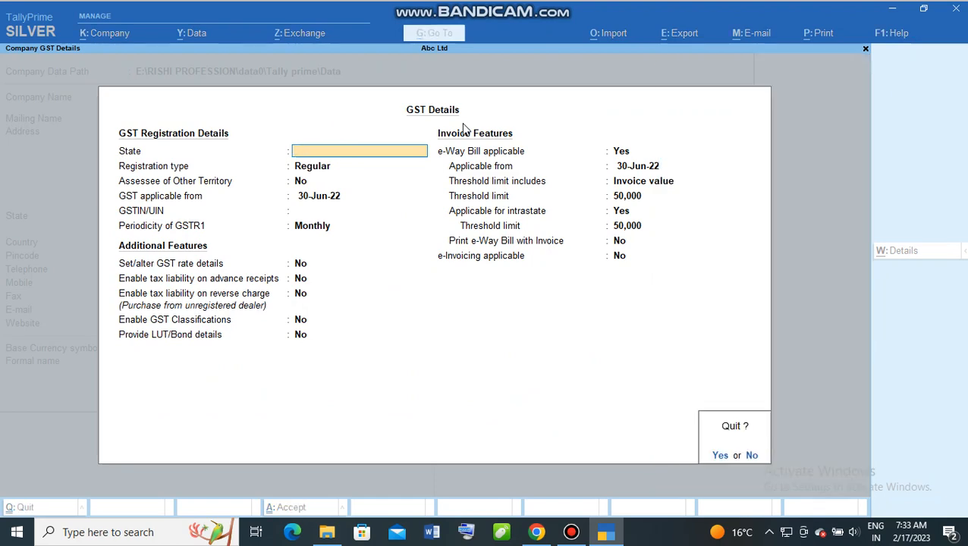
{"action": "key", "text": "y"}
{"action": "key", "text": "Up"}
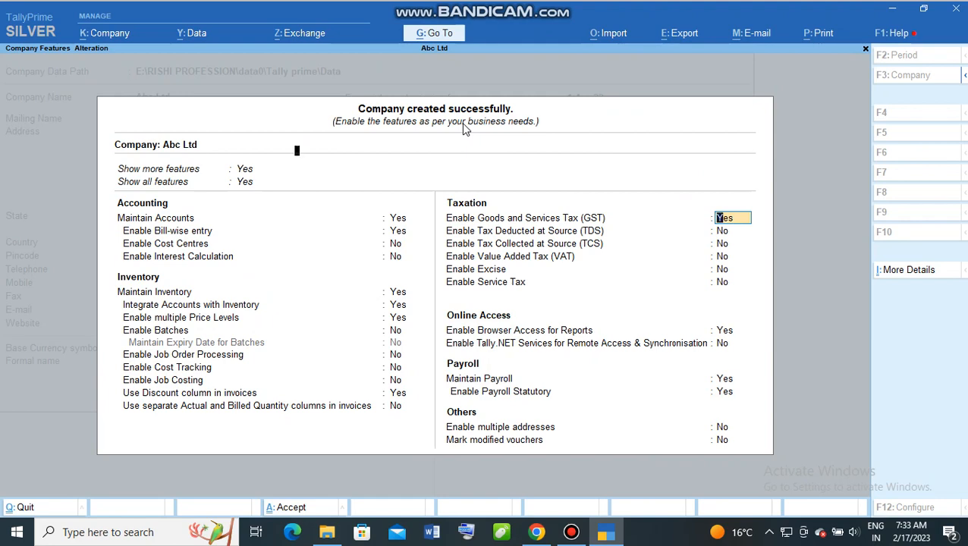
{"action": "key", "text": "Return"}
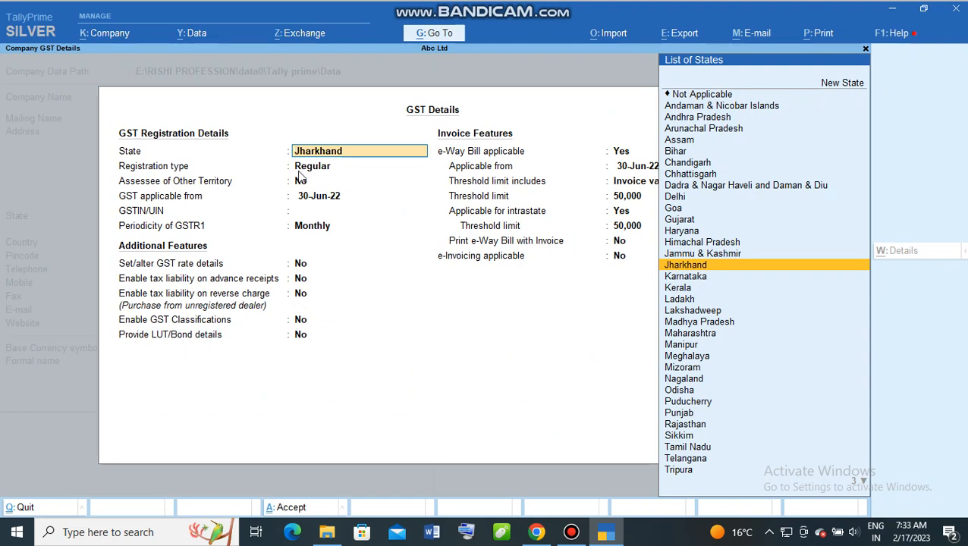
Step: Keep Jharkhand as GST state, Regular registration, and No for other-territory assessee
{"action": "key", "text": "Return"}
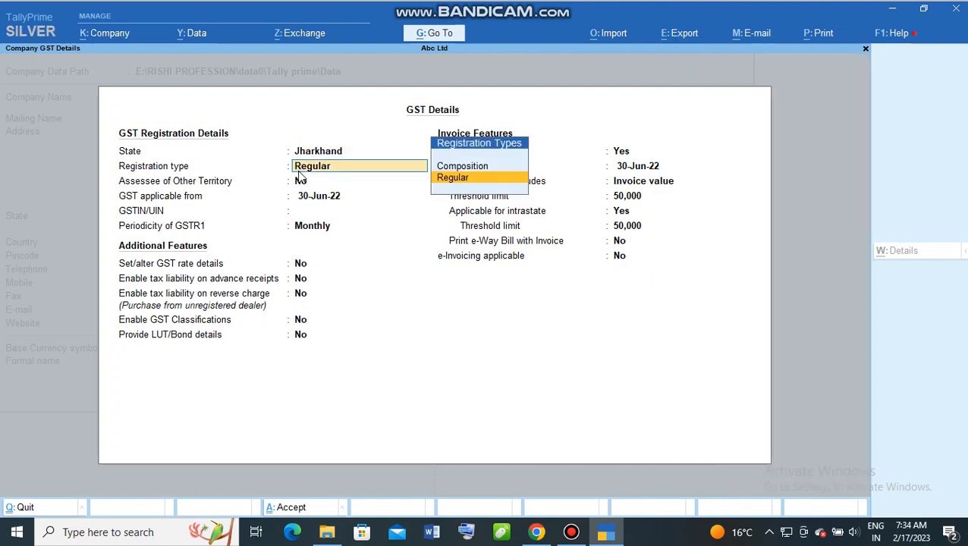
{"action": "key", "text": "Return"}
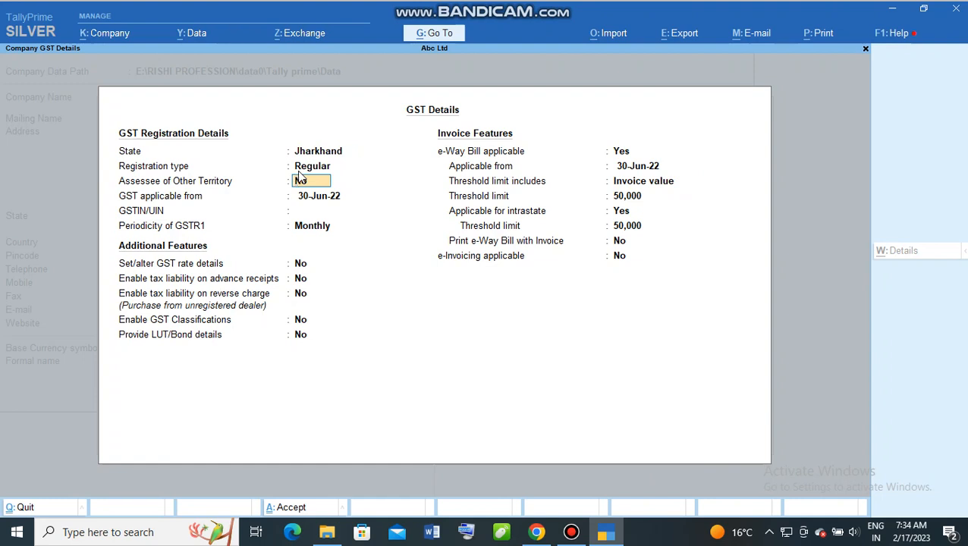
{"action": "key", "text": "Return"}
{"action": "key", "text": "Return"}
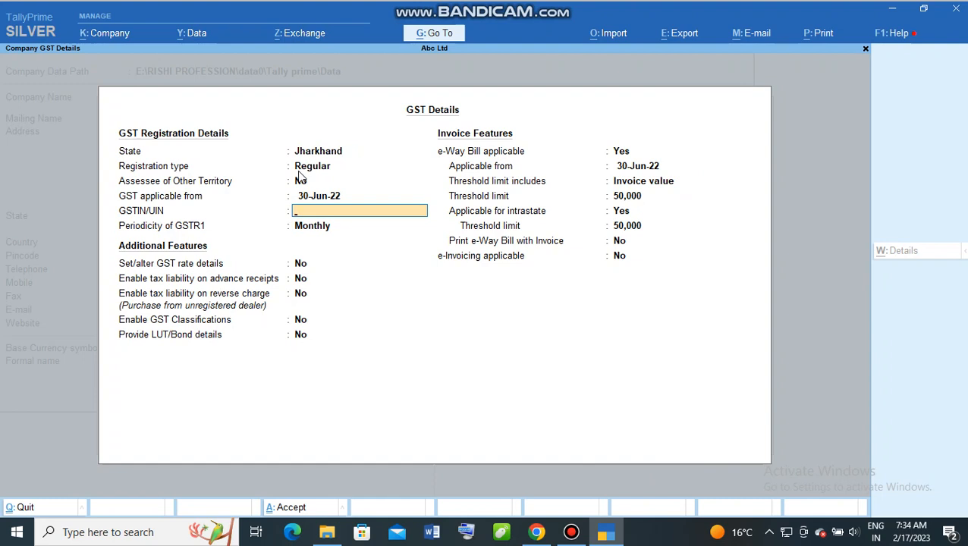
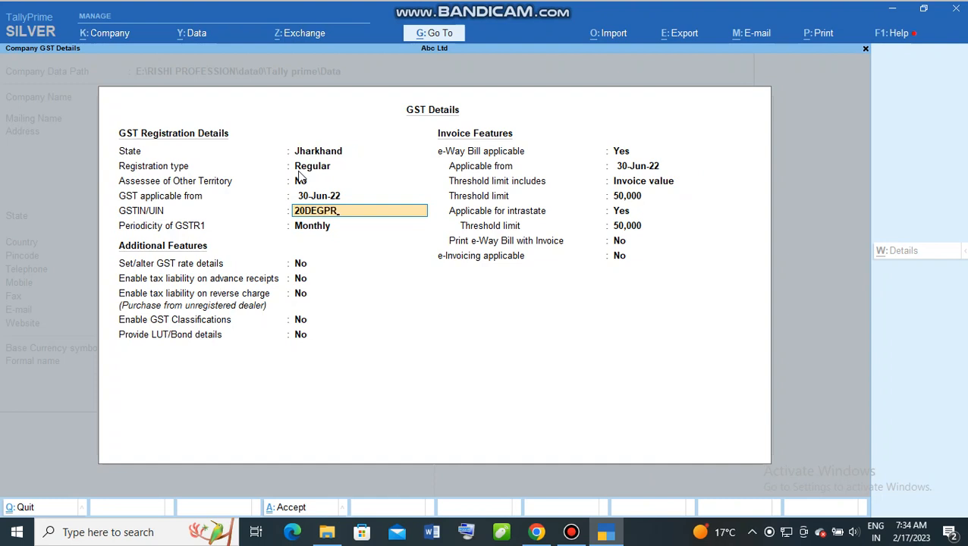
Step: Enter the company's GSTIN and dismiss the invalid-GSTIN warning
{"action": "key", "text": "Return"}
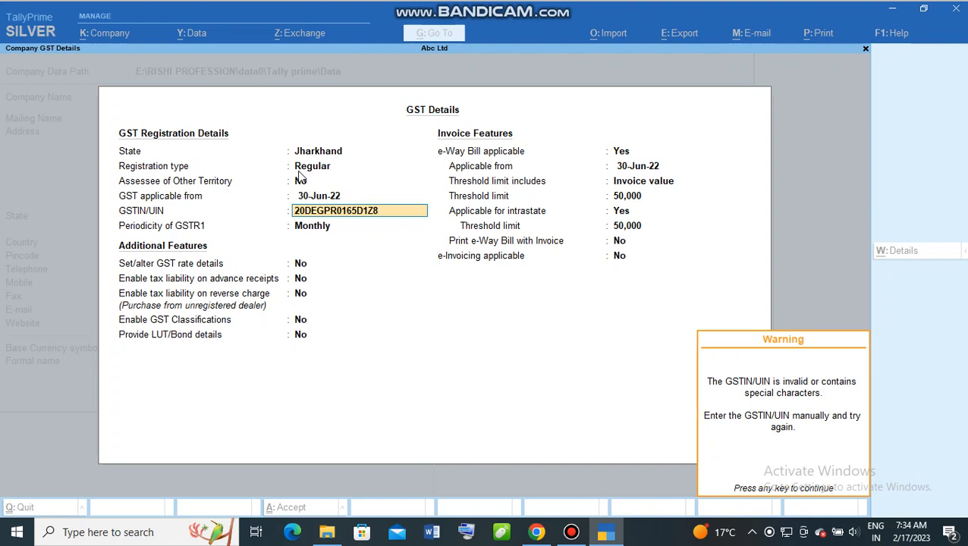
{"action": "key", "text": "Return"}
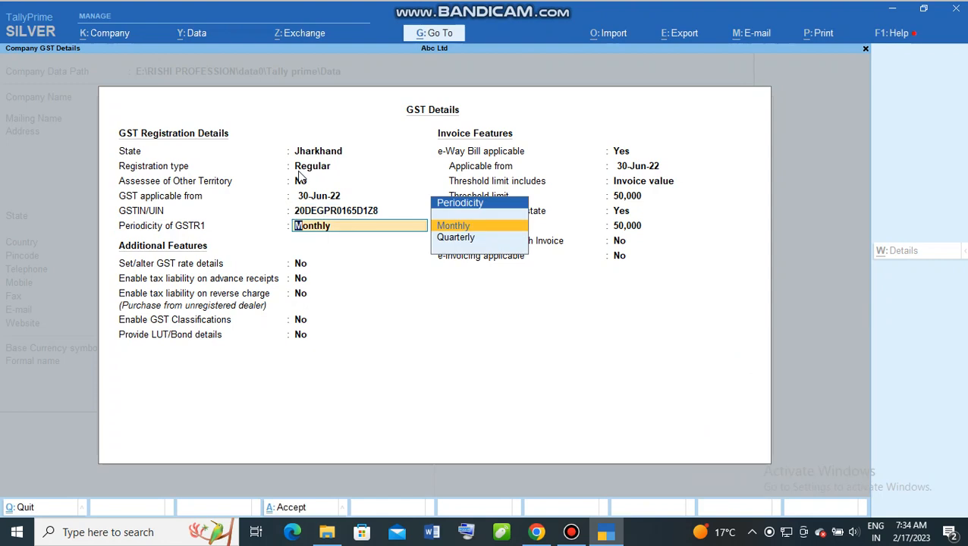
{"action": "key", "text": "BackSpace"}
{"action": "key", "text": "Return"}
{"action": "key", "text": "BackSpace"}
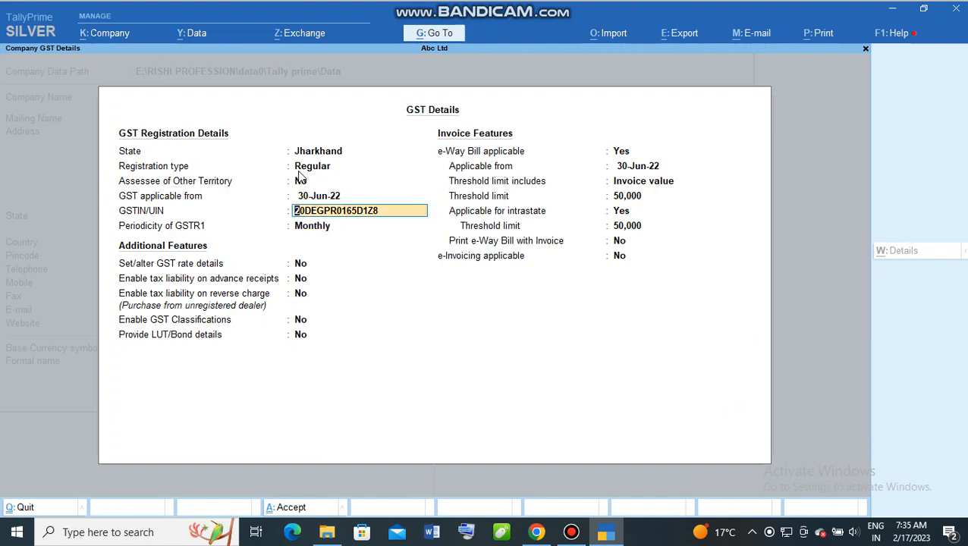
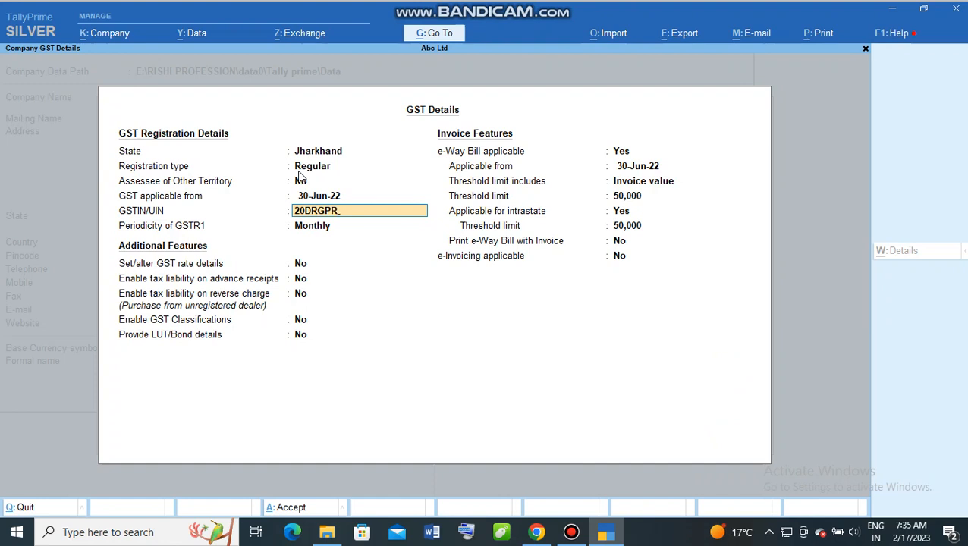
Step: Retype the GSTIN and correct its wrong final character so it is accepted
{"action": "key", "text": "Return"}
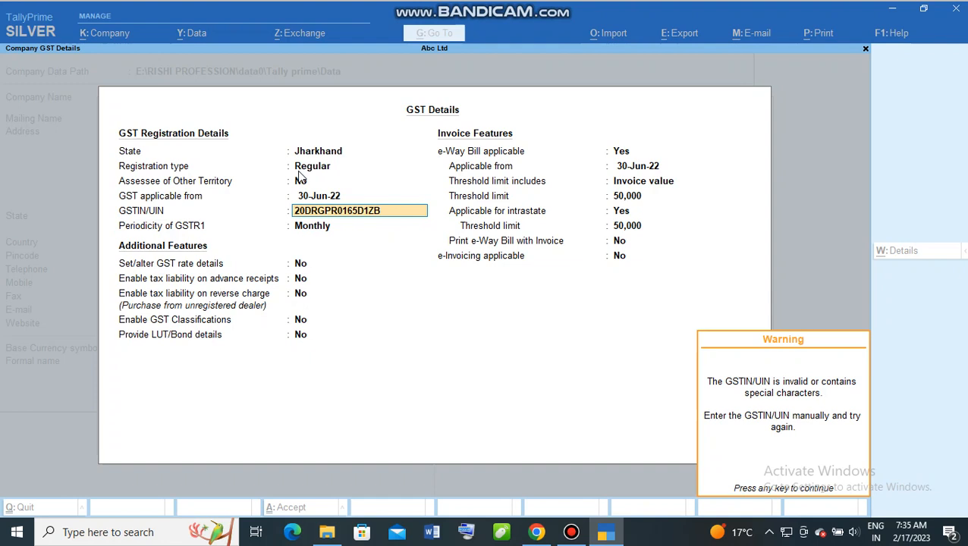
{"action": "key", "text": "Return"}
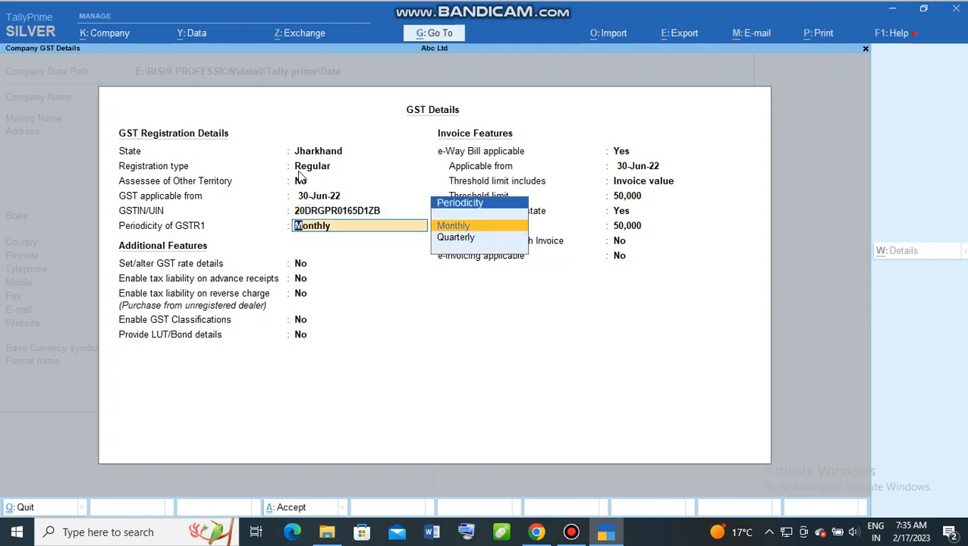
{"action": "key", "text": "Up"}
{"action": "key", "text": "BackSpace"}
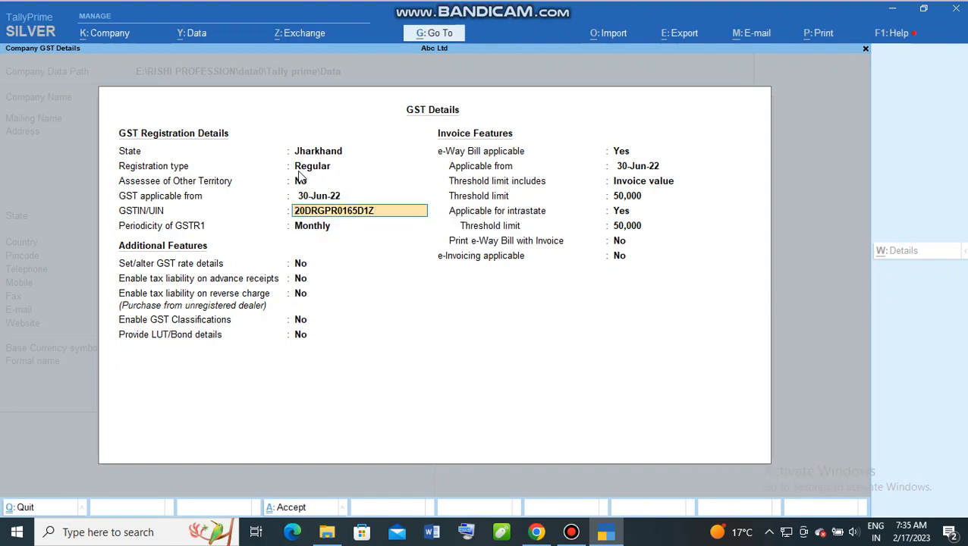
{"action": "type", "text": "8"}
{"action": "key", "text": "Return"}
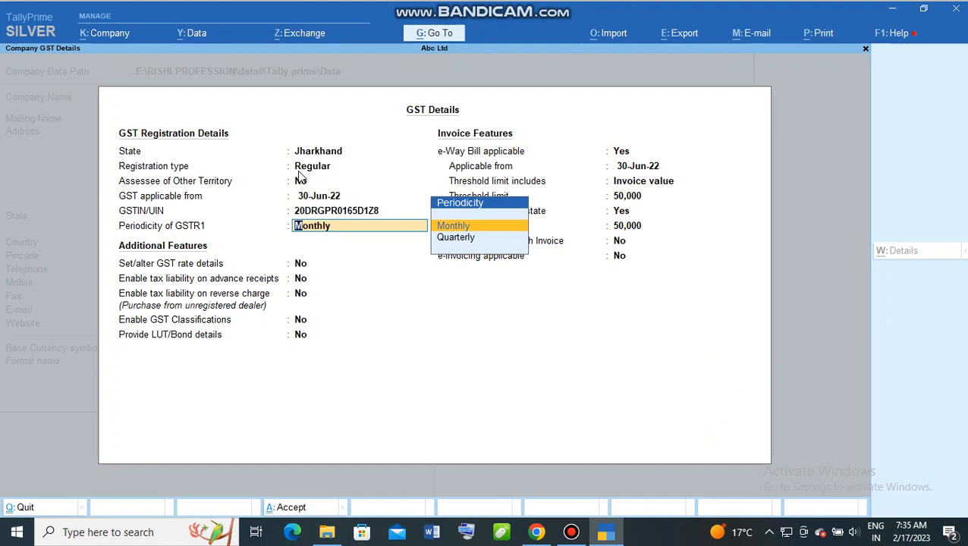
Step: Keep GSTR1 periodicity Monthly and leave GST rate details and reverse charge at No
{"action": "key", "text": "Return"}
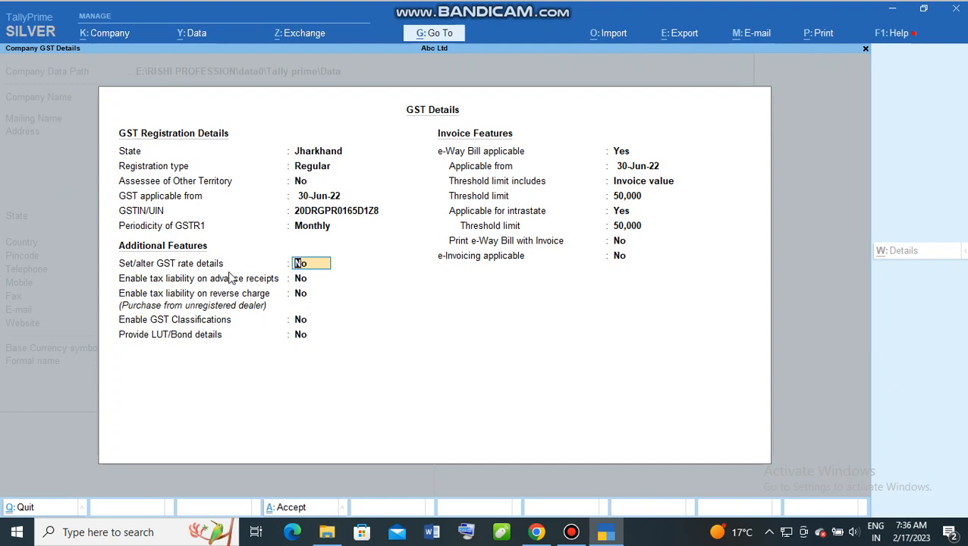
{"action": "key", "text": "Return"}
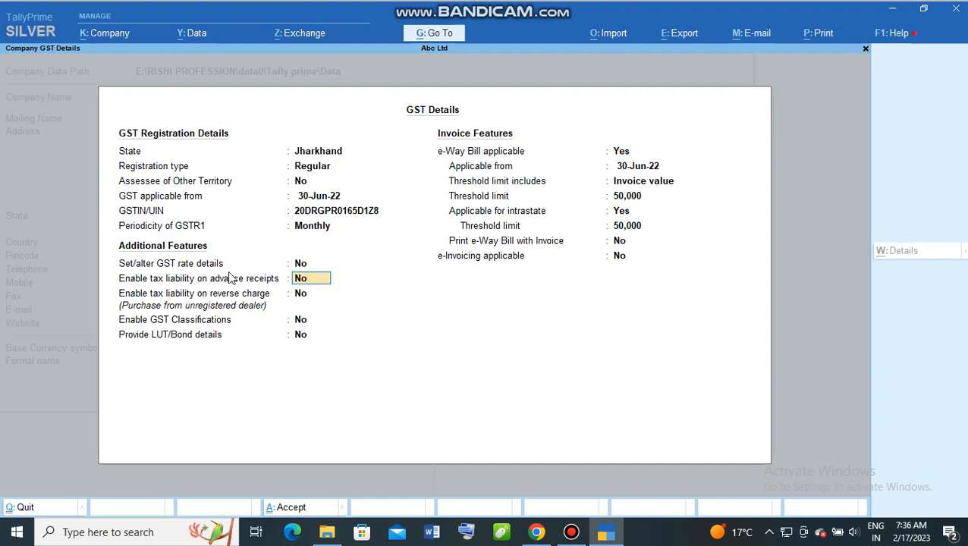
{"action": "left_click", "coordinate": [320, 302]}
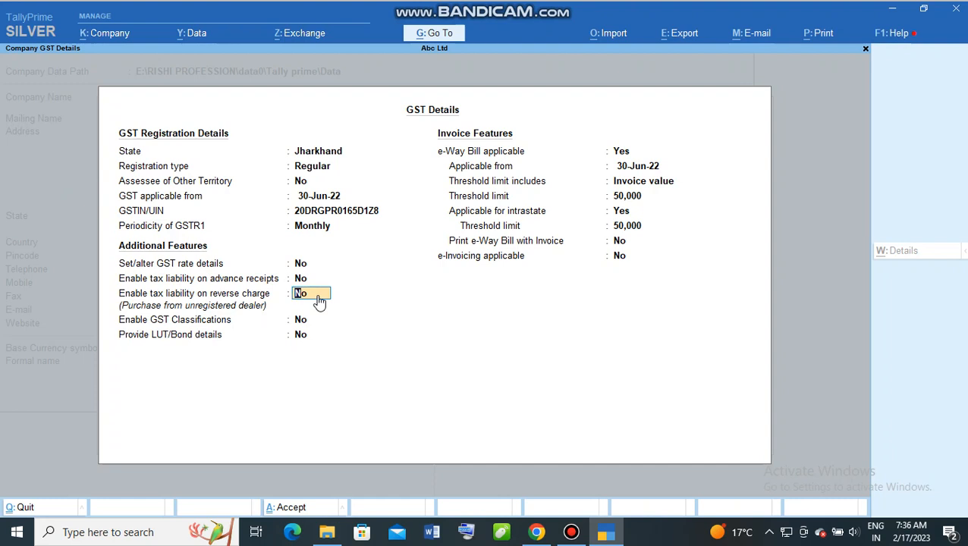
{"action": "key", "text": "Return"}
{"action": "key", "text": "Return"}
{"action": "key", "text": "Return"}
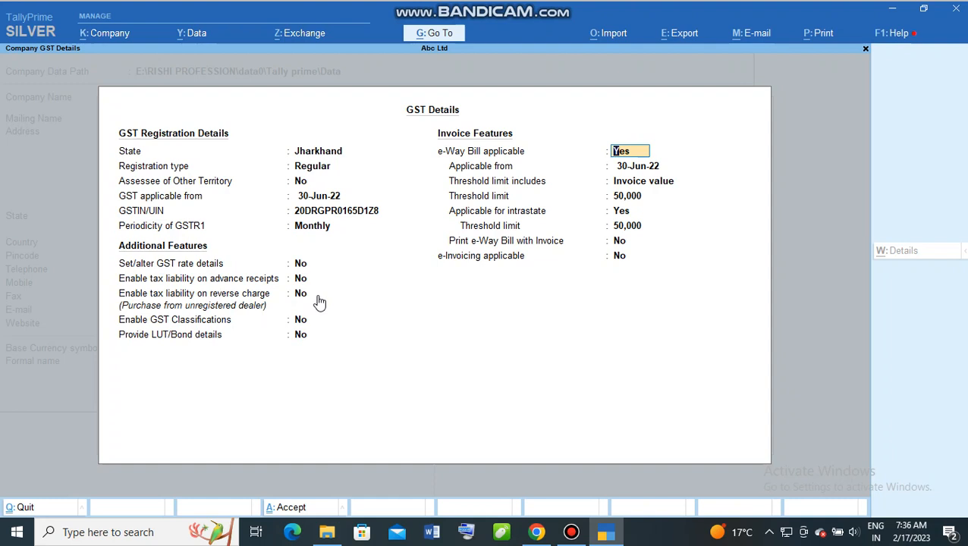
Step: Keep e-Way Bill applicable, on invoice value, with 50,000 thresholds including intrastate
{"action": "key", "text": "Return"}
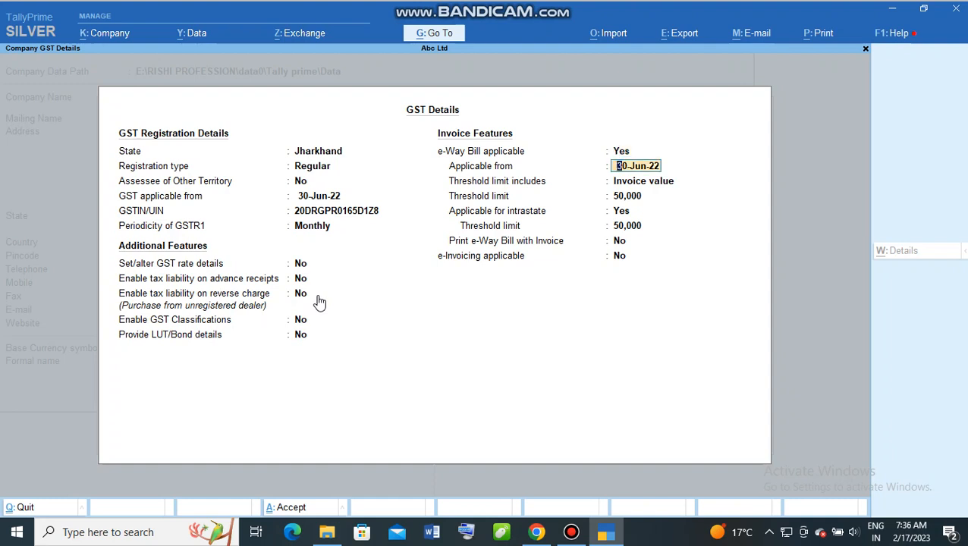
{"action": "key", "text": "Return"}
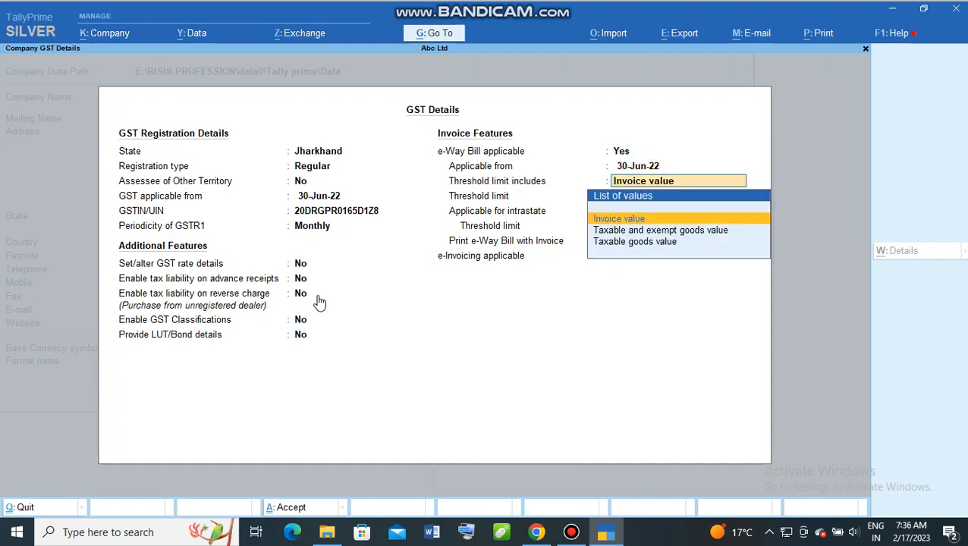
{"action": "key", "text": "Return"}
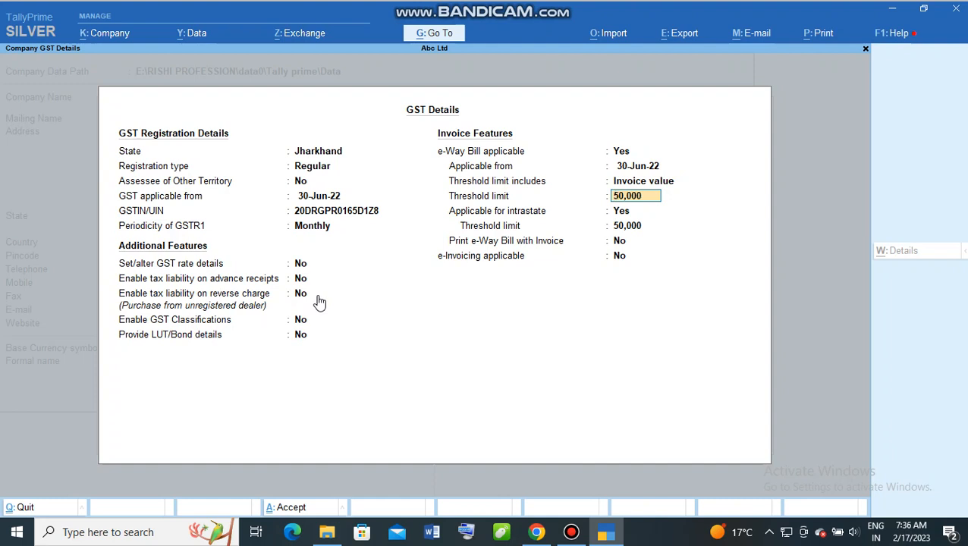
{"action": "key", "text": "Return"}
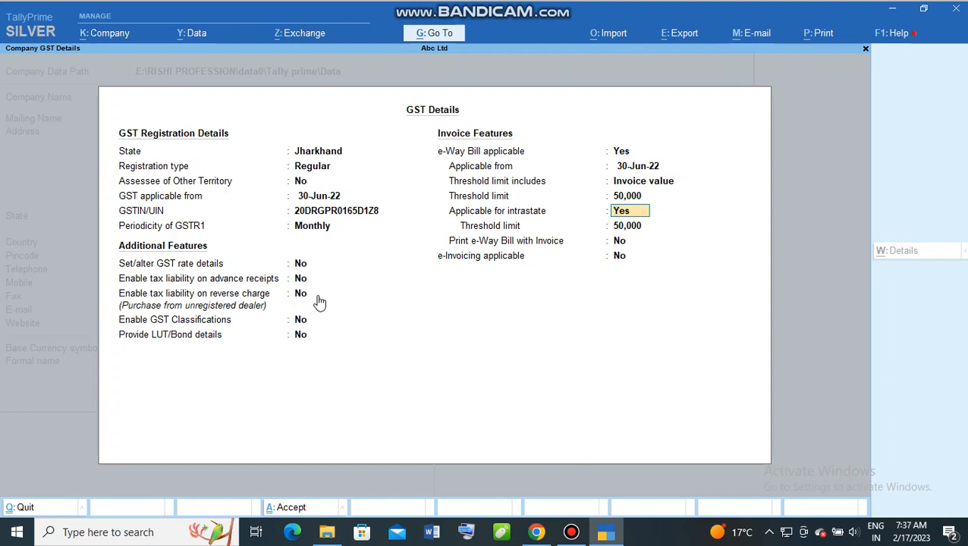
{"action": "key", "text": "Return"}
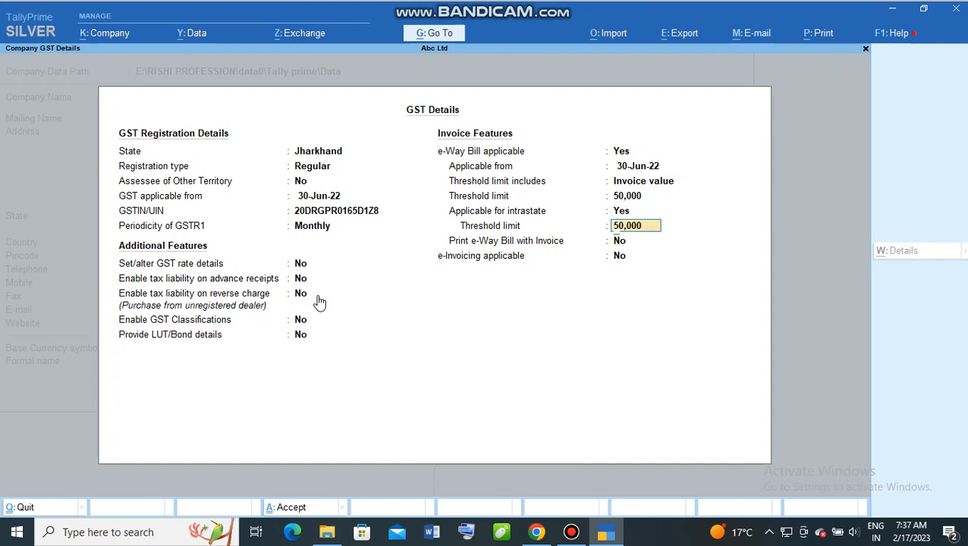
{"action": "key", "text": "Return"}
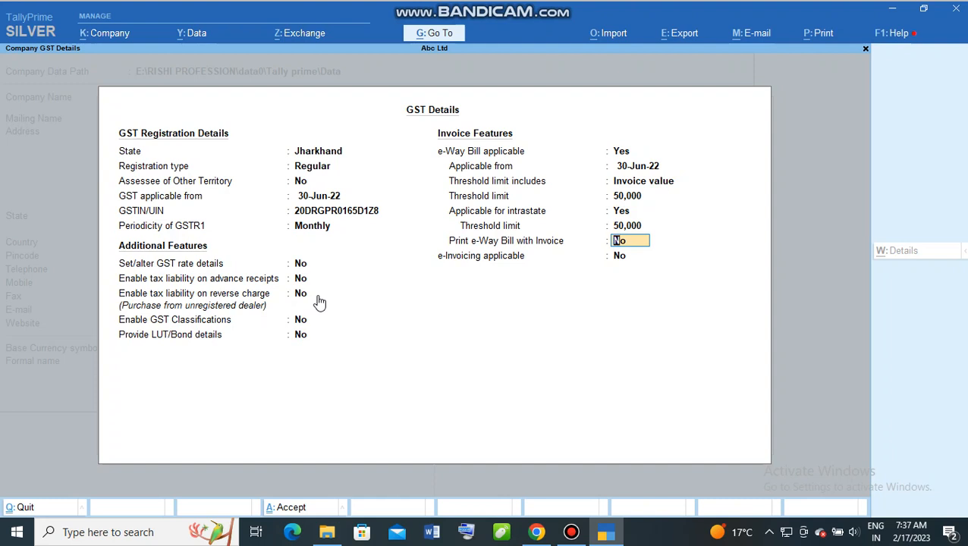
Step: Turn on printing the e-Way Bill with invoices and leave e-invoicing off
{"action": "type", "text": "y"}
{"action": "key", "text": "Return"}
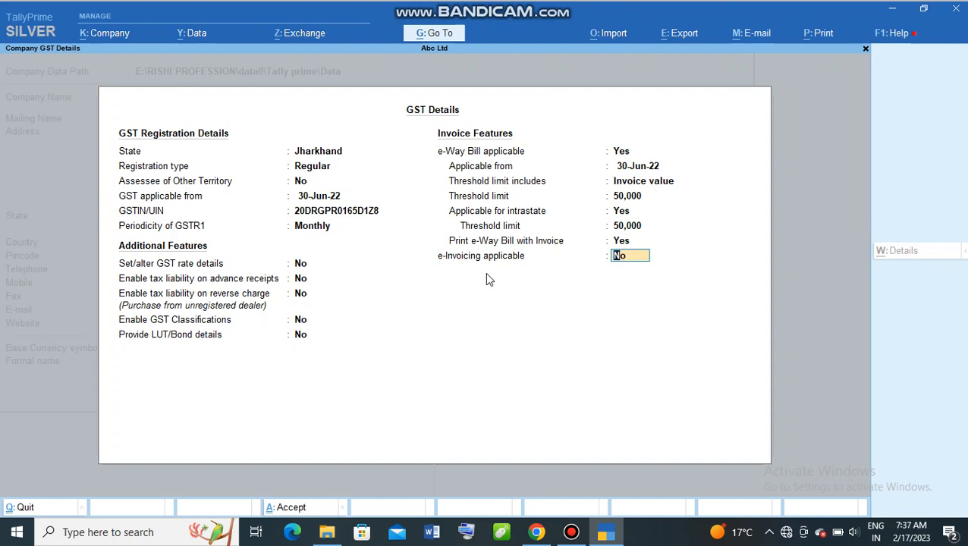
{"action": "key", "text": "Return"}
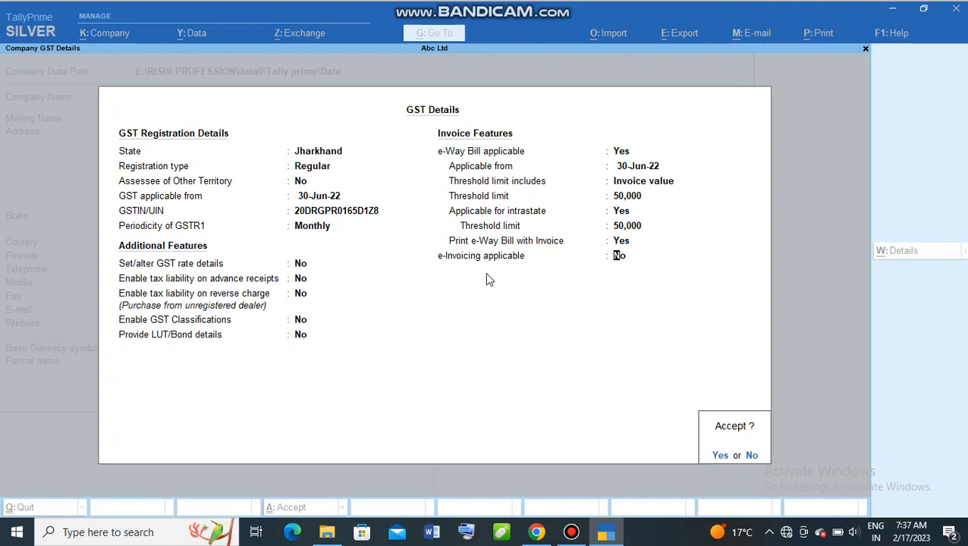
Step: Save the GST details and close the payroll statutory details without entries
{"action": "key", "text": "Return"}
{"action": "key", "text": "Return"}
{"action": "key", "text": "Return"}
{"action": "key", "text": "Return"}
{"action": "key", "text": "Return"}
{"action": "key", "text": "Return"}
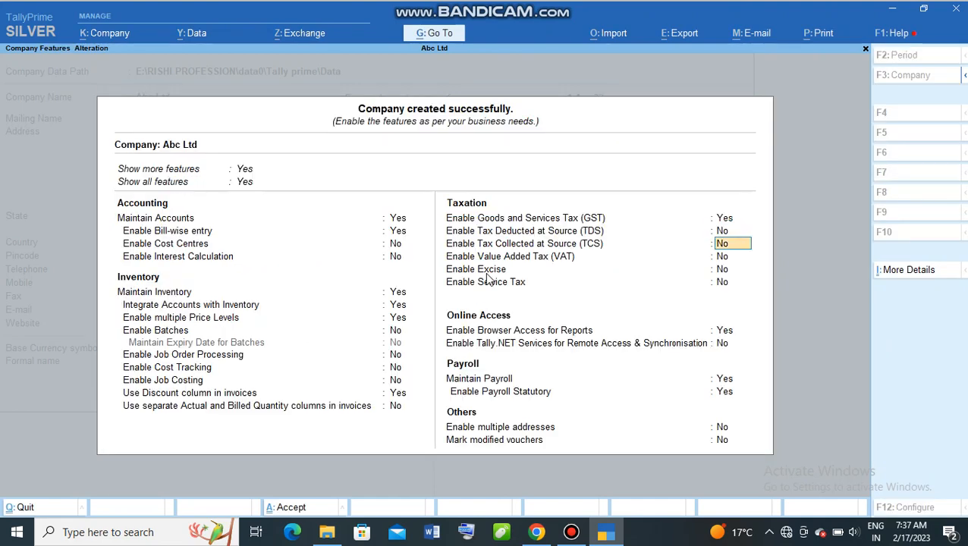
{"action": "key", "text": "Return"}
{"action": "key", "text": "Return"}
{"action": "key", "text": "Return"}
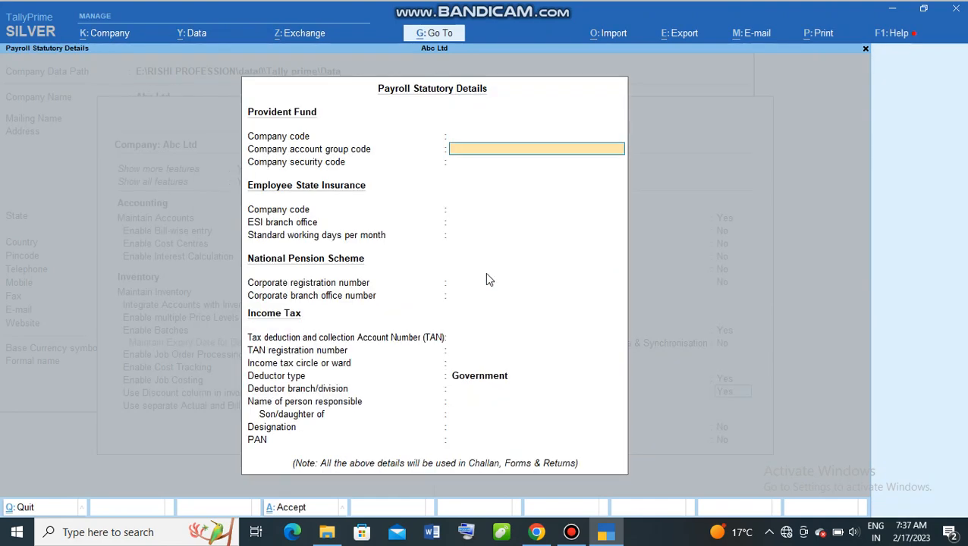
{"action": "key", "text": "Return"}
{"action": "key", "text": "Up"}
{"action": "key", "text": "Up"}
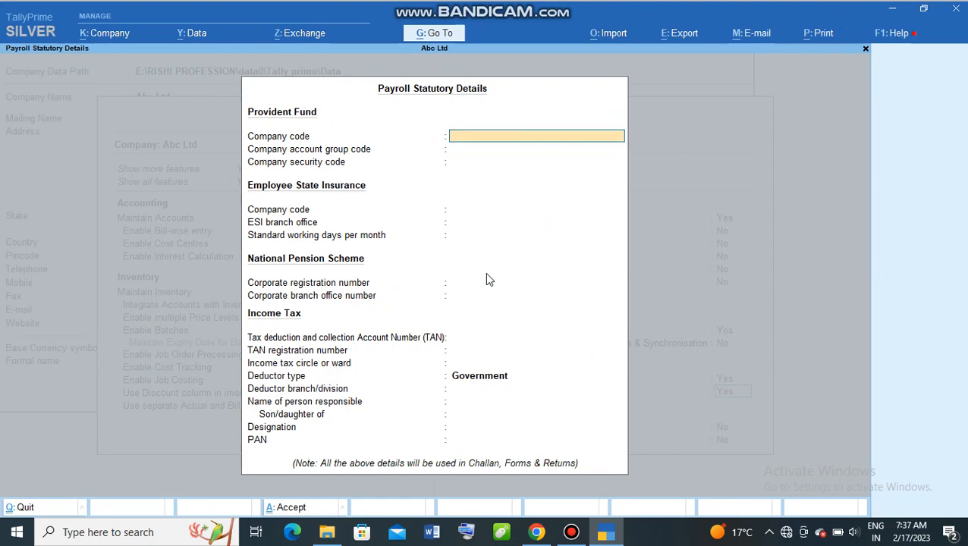
{"action": "key", "text": "Escape"}
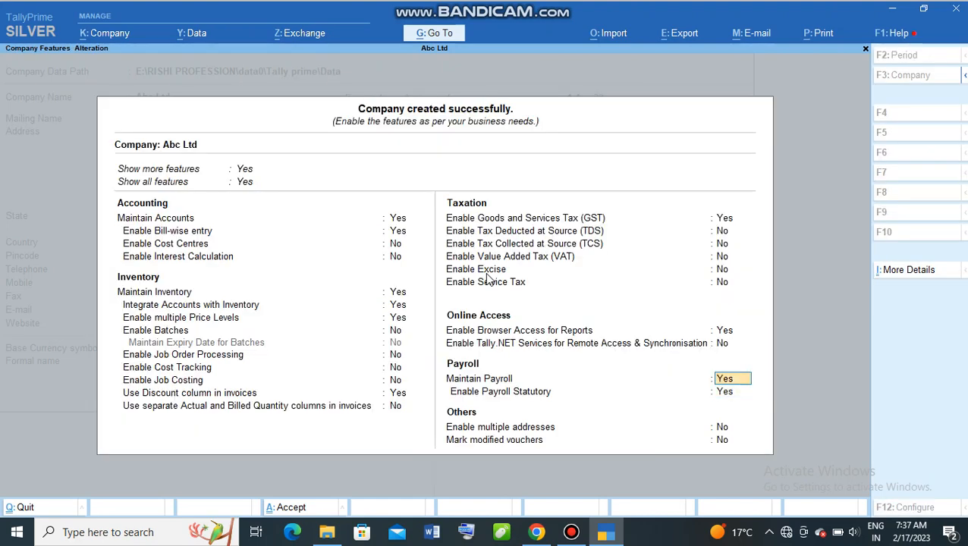
Step: Set Maintain Payroll to No and accept the company features with Ctrl+A
{"action": "type", "text": "n"}
{"action": "key", "text": "Return"}
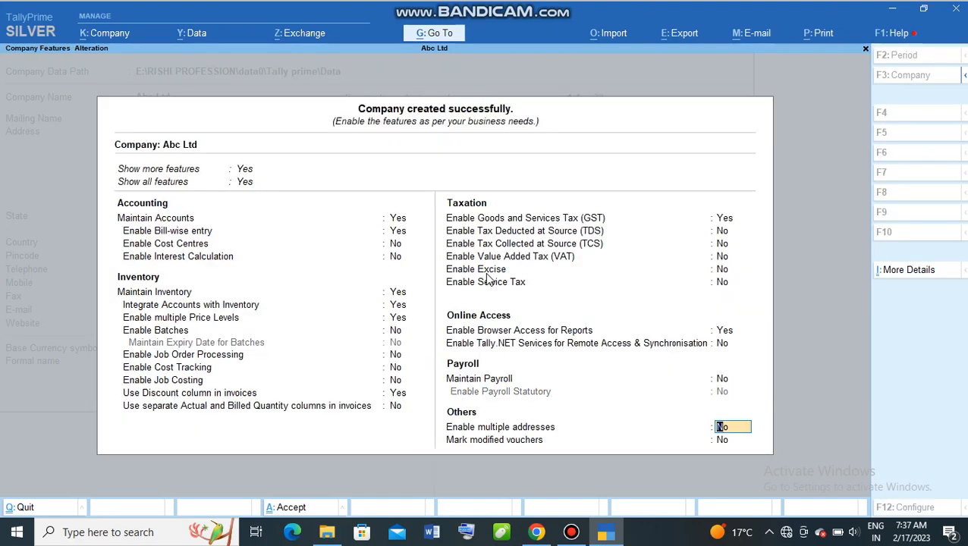
{"action": "key", "text": "ctrl"}
{"action": "key", "text": "ctrl+a"}
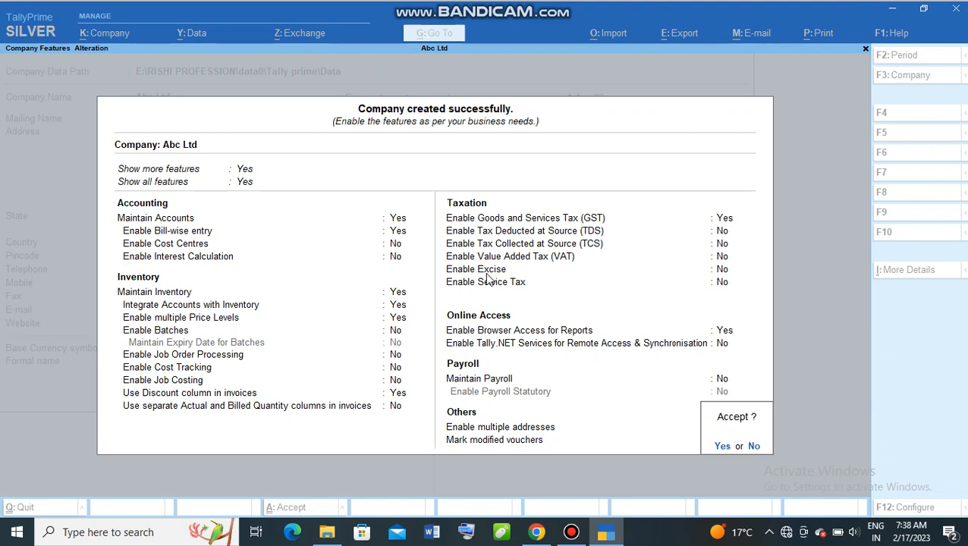
{"action": "key", "text": "Return"}
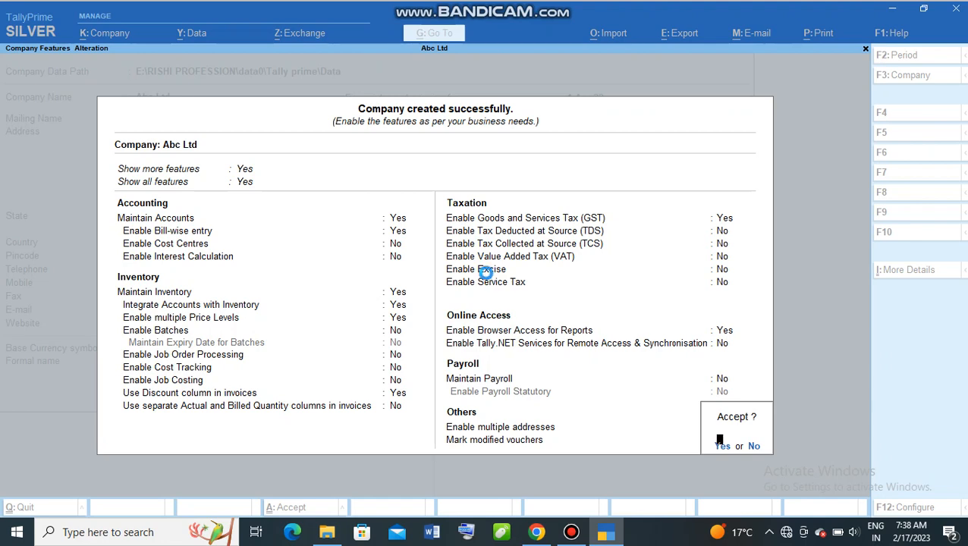